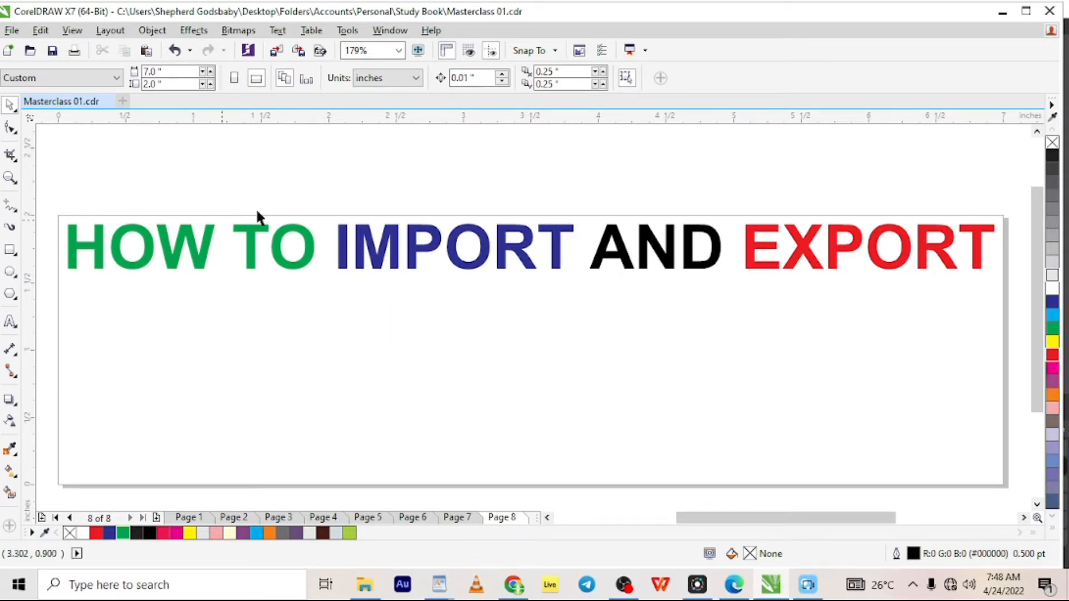
left_click_drag(289, 181, 735, 379)
left_click_drag(336, 306, 695, 440)
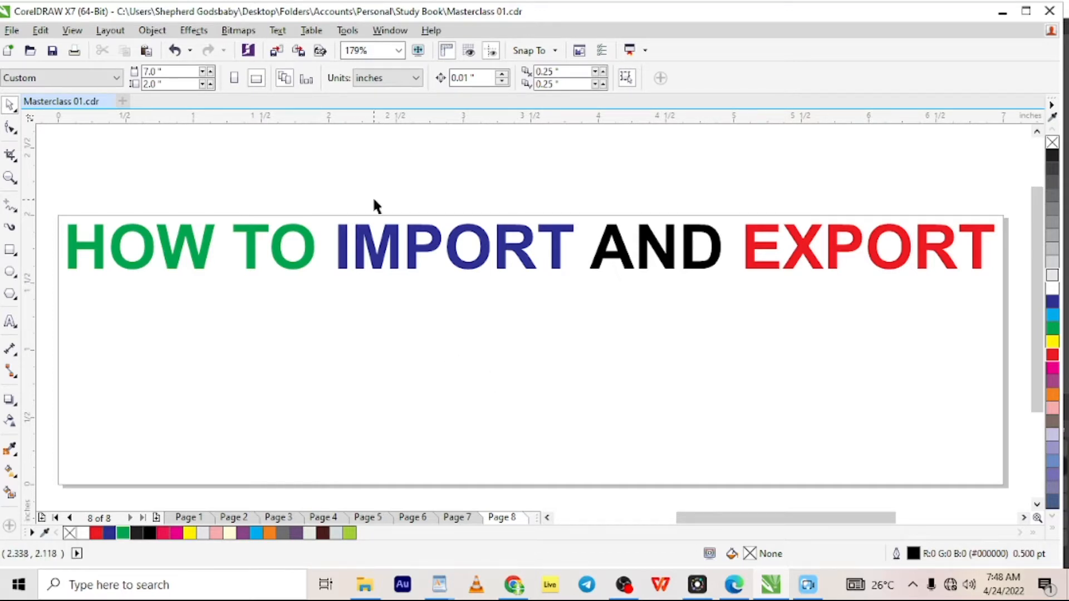
Import funeral ceremony (1).png from the Downloads folder and centre it on the page at its original size.
left_click(277, 51)
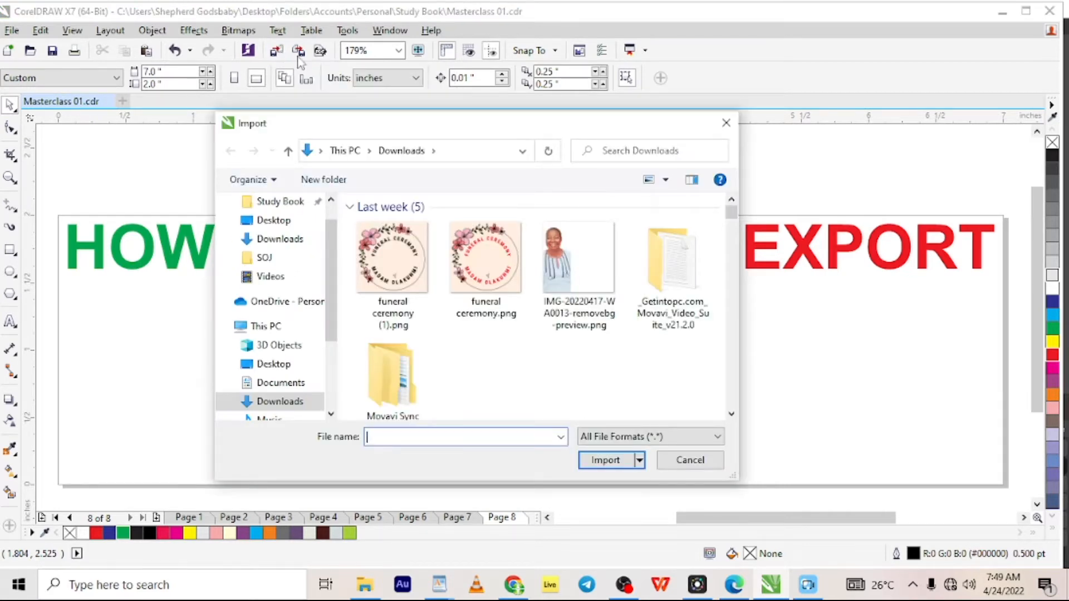
left_click(429, 301)
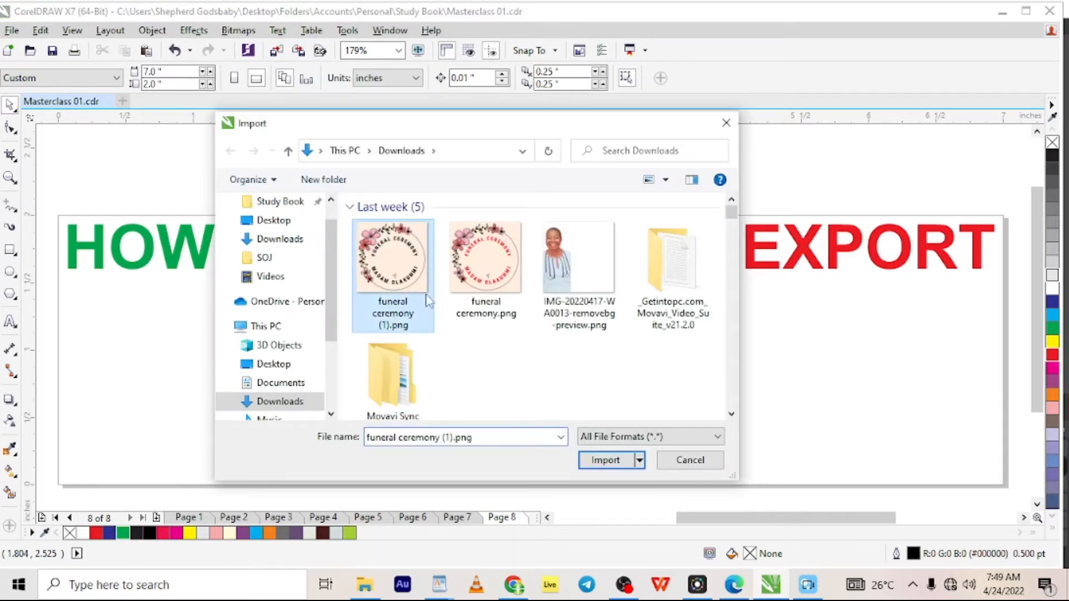
left_click(605, 460)
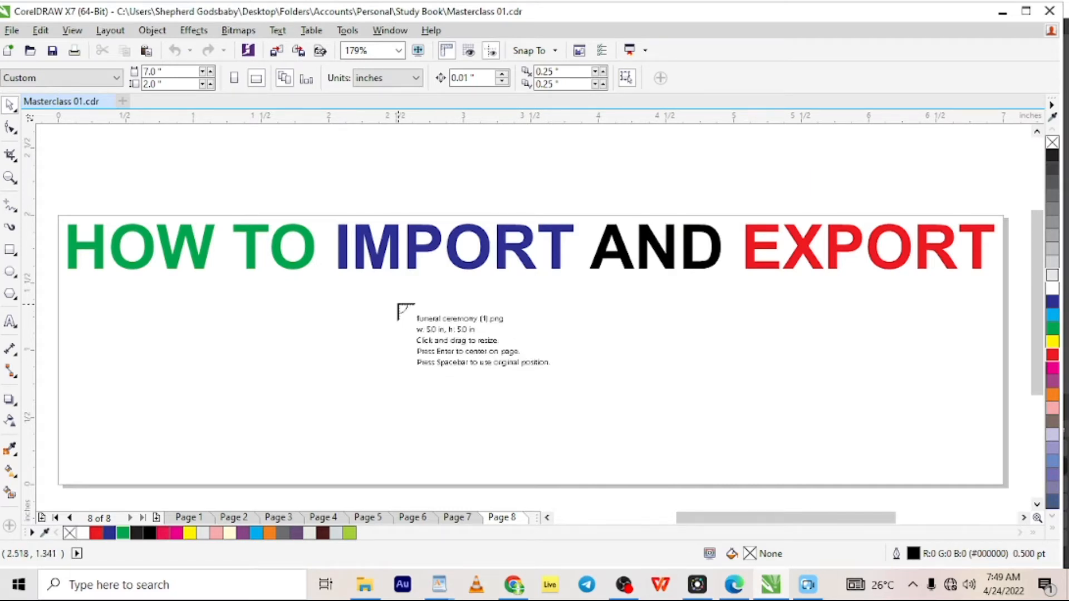
key("Return")
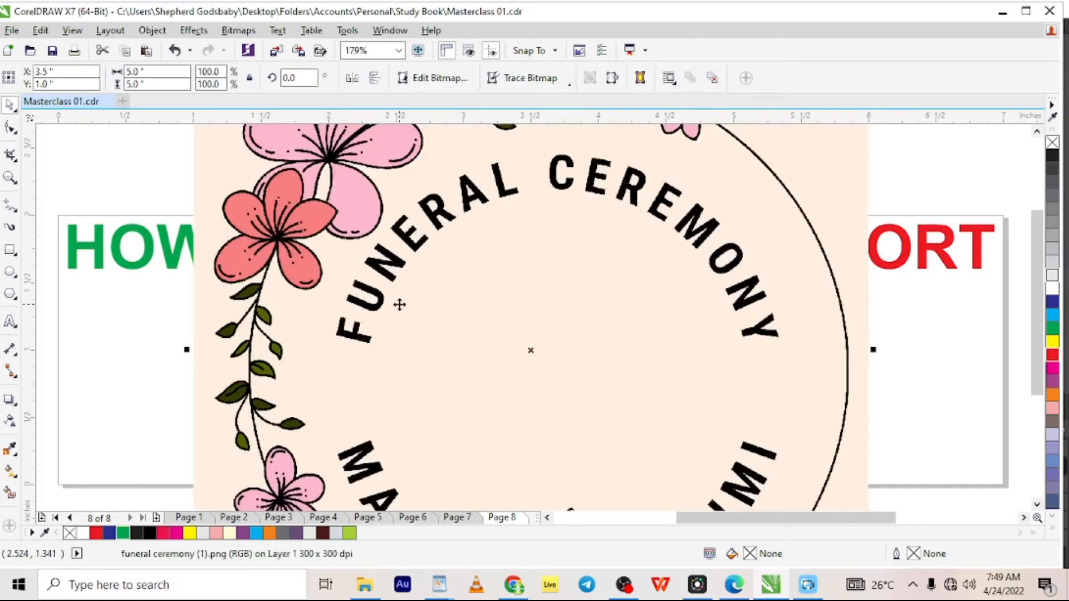
scroll(399, 305, "down", 2)
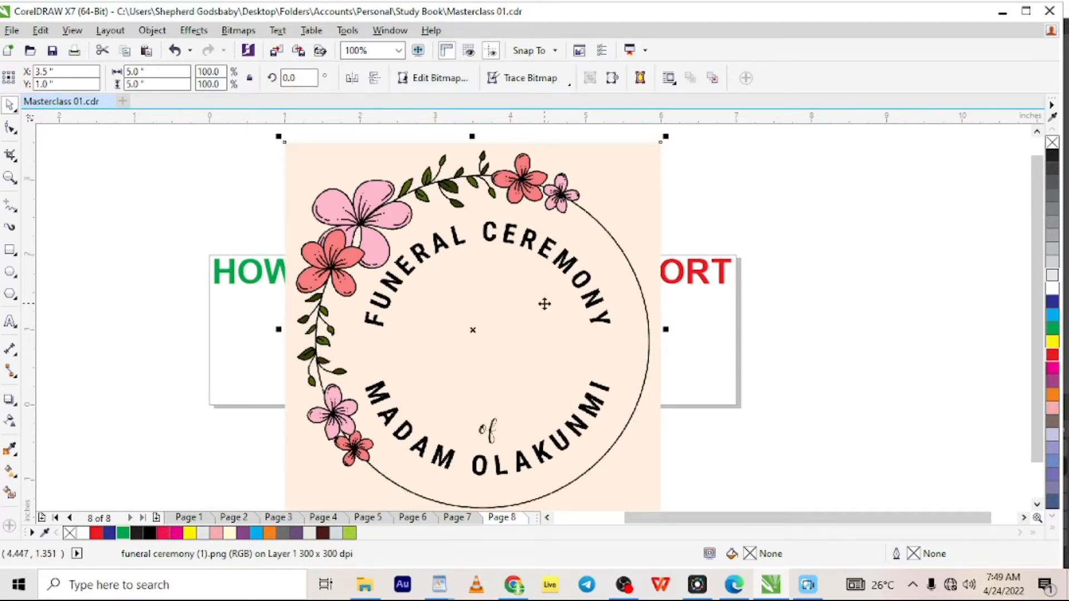
Delete the centred funeral ceremony image from page 8.
key("Delete")
key("shift+F4")
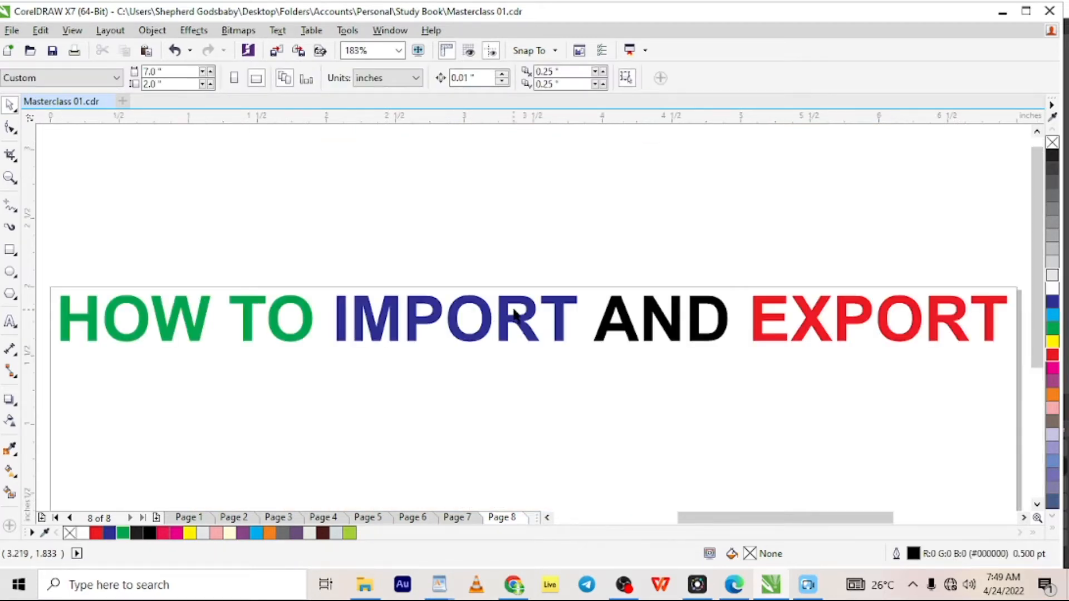
left_click_drag(523, 349, 547, 549)
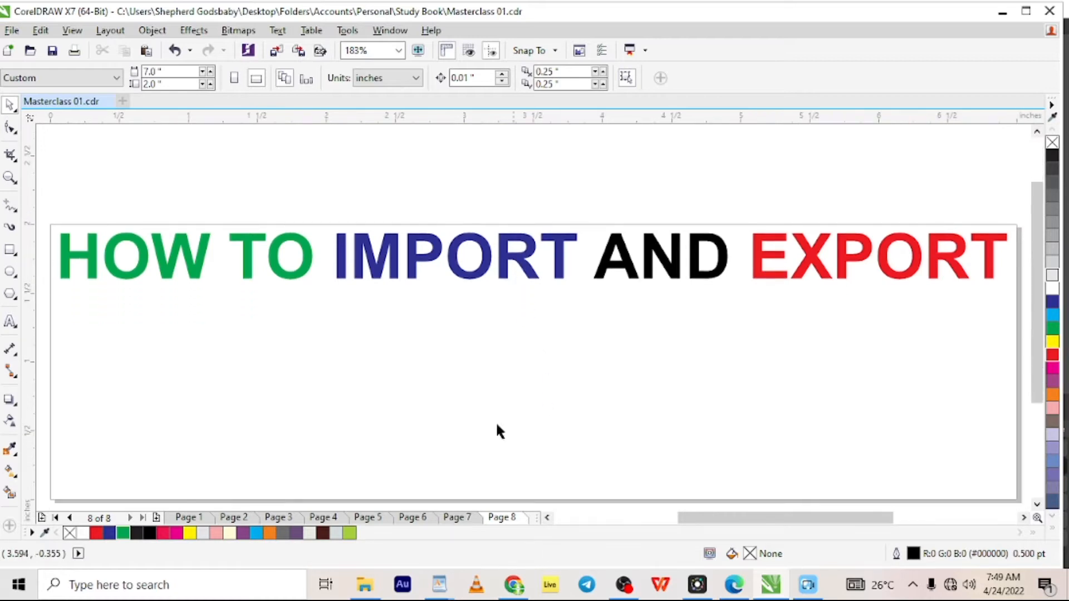
Import funeral ceremony (1).png below the headline at about 1.32 in square and enlarge it to about 2.34 in square.
left_click(278, 52)
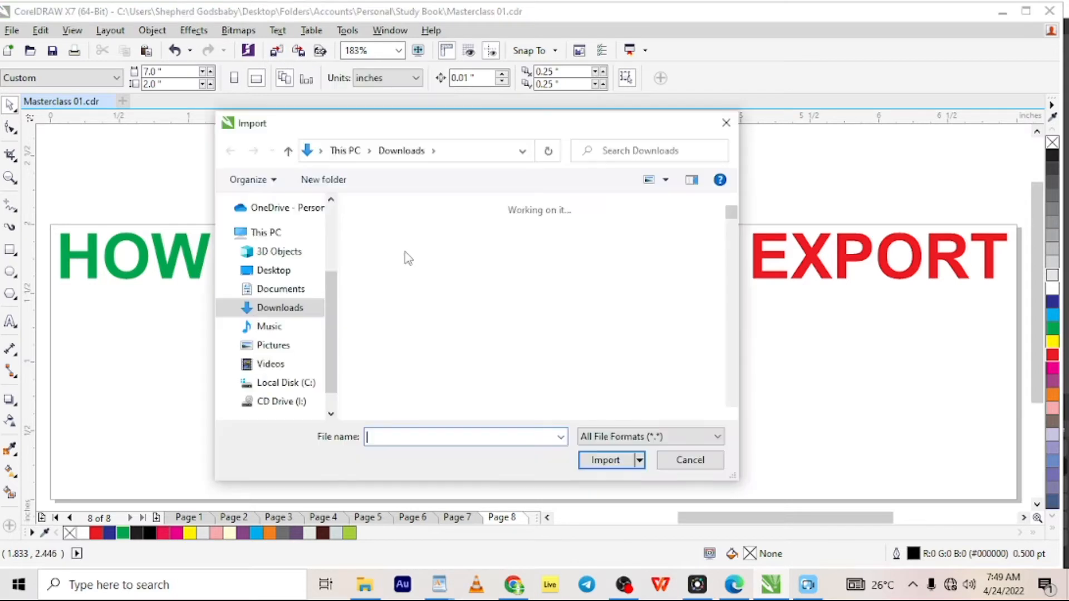
left_click(388, 246)
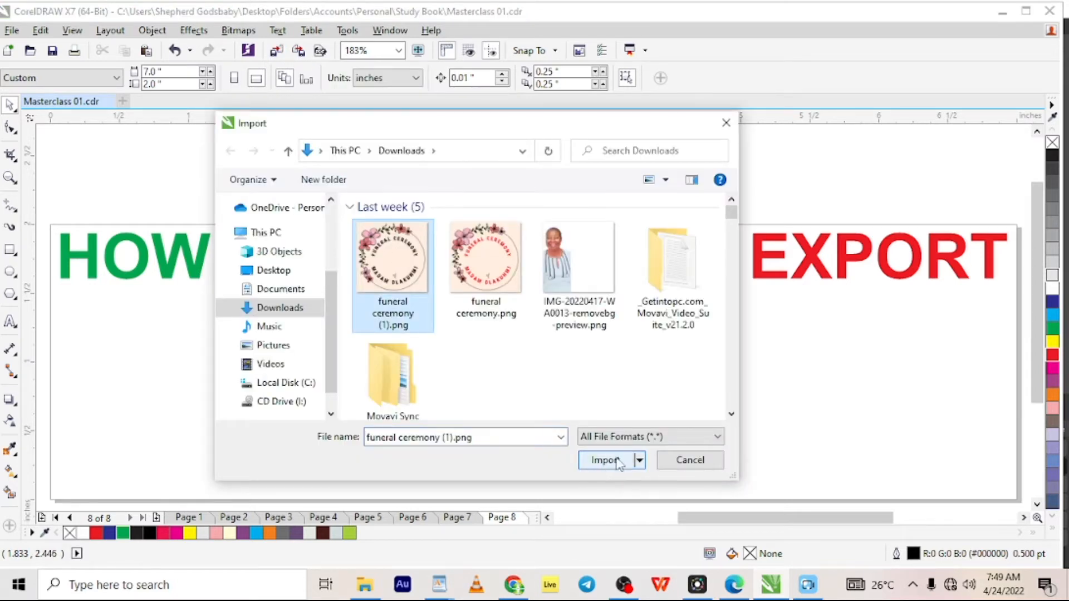
left_click(584, 462)
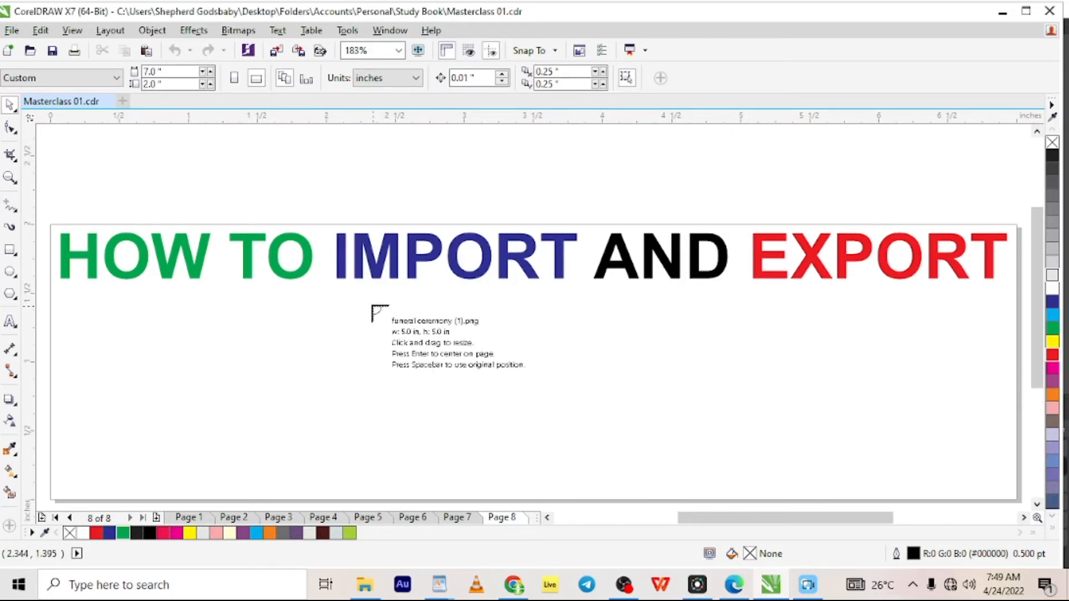
left_click_drag(363, 303, 626, 476)
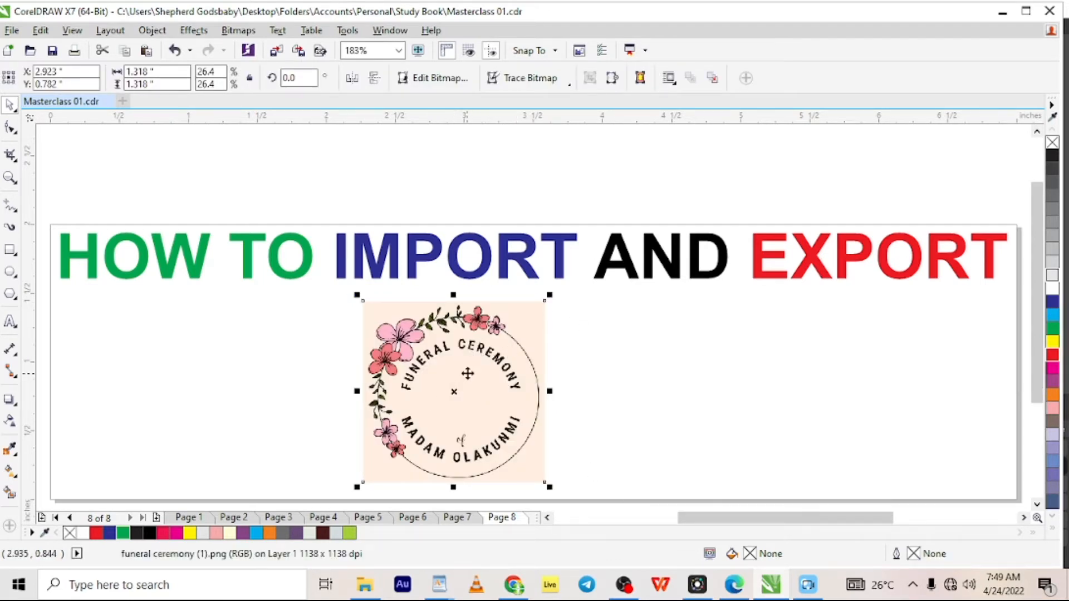
left_click_drag(550, 297, 690, 136)
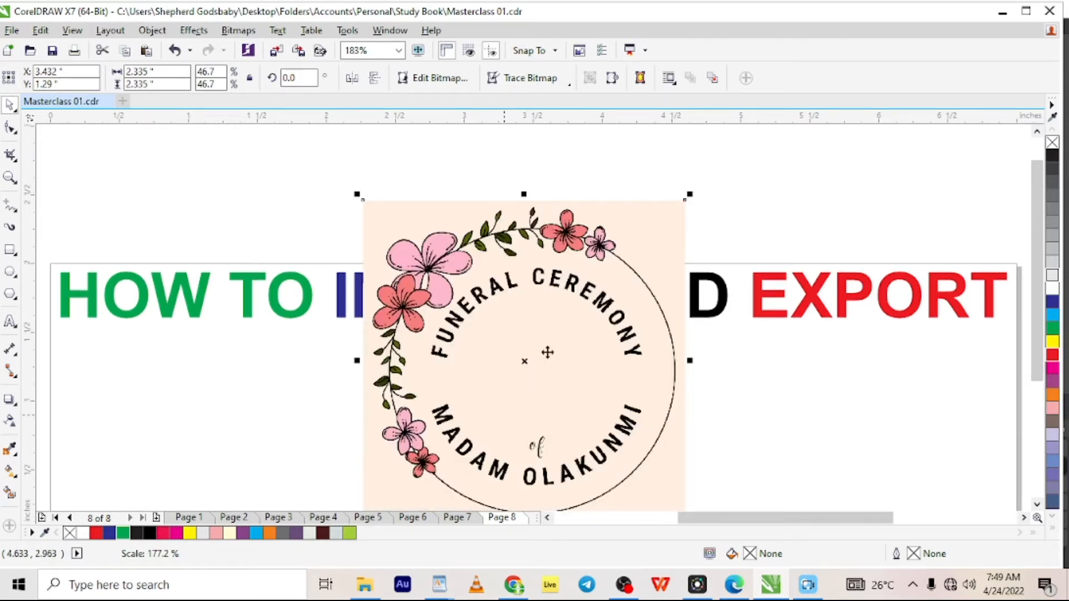
Delete the enlarged funeral ceremony image that covers the headline.
key("Delete")
scroll(598, 329, "up", 1)
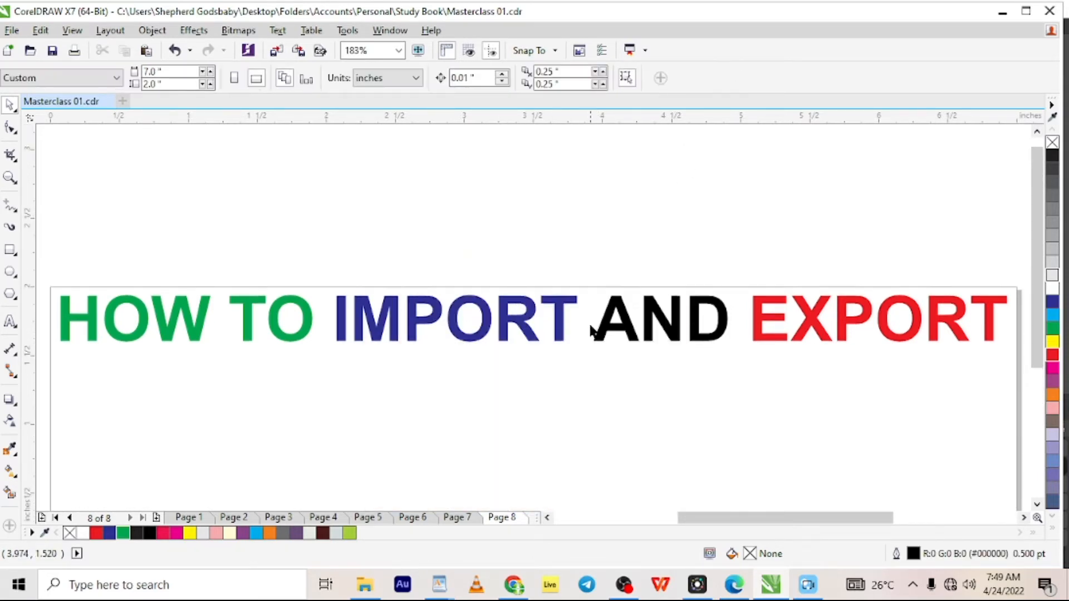
scroll(495, 501, "down", 1)
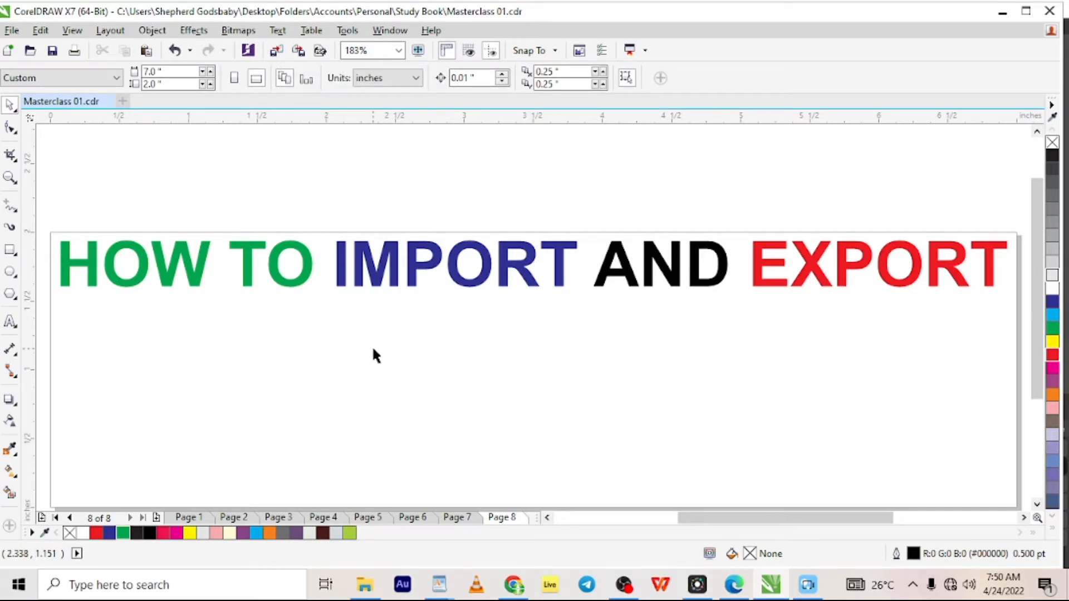
Import funeral ceremony.png from Downloads, place it below the headline at about 0.94 in square, and deselect it.
key("ctrl+i")
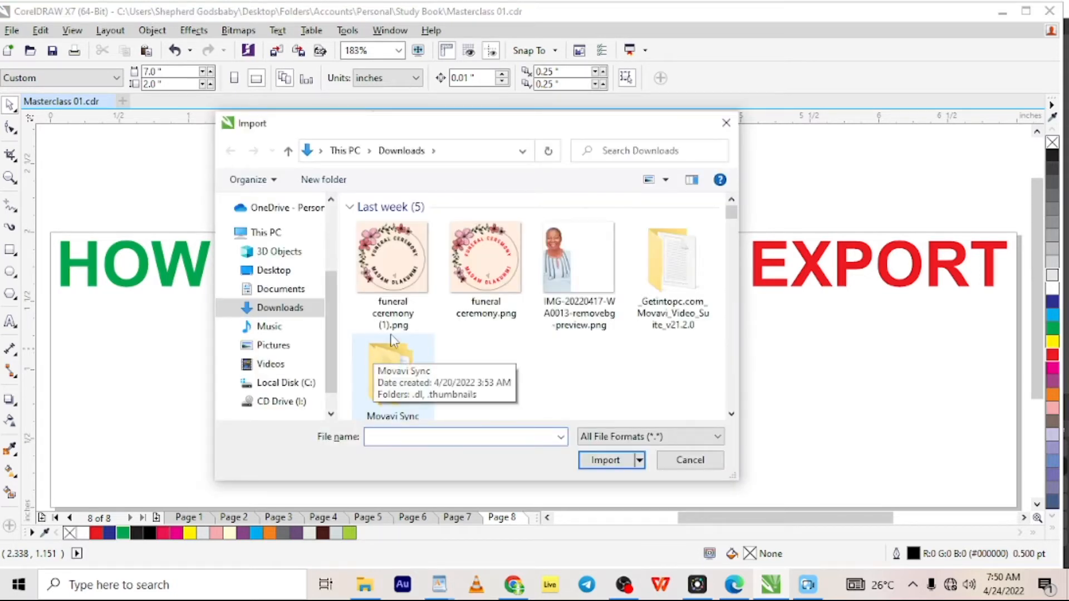
left_click(480, 255)
left_click(608, 460)
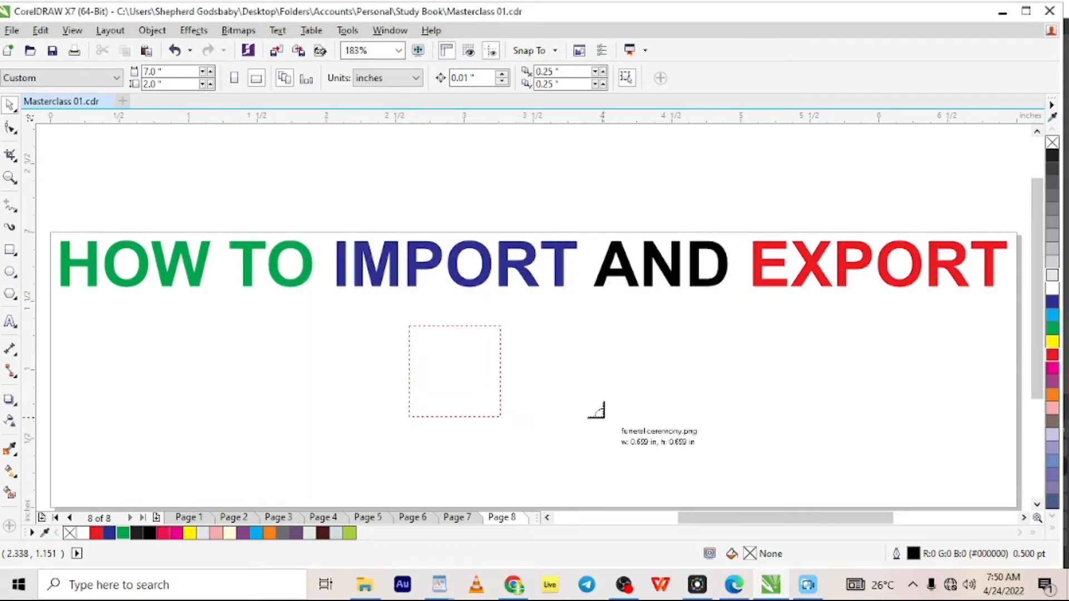
left_click_drag(604, 417, 640, 447)
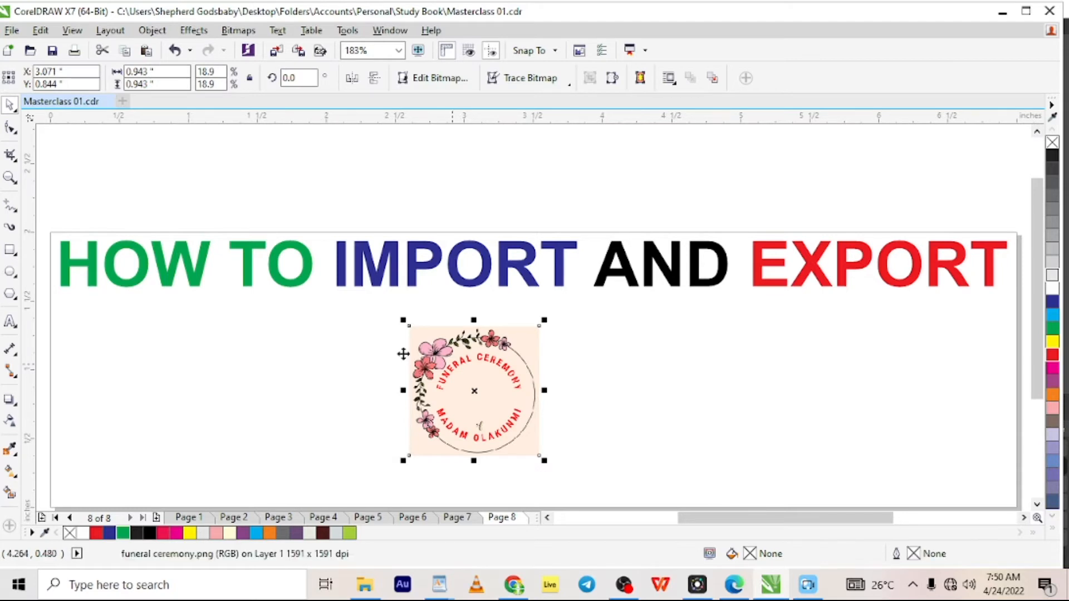
left_click_drag(754, 179, 824, 309)
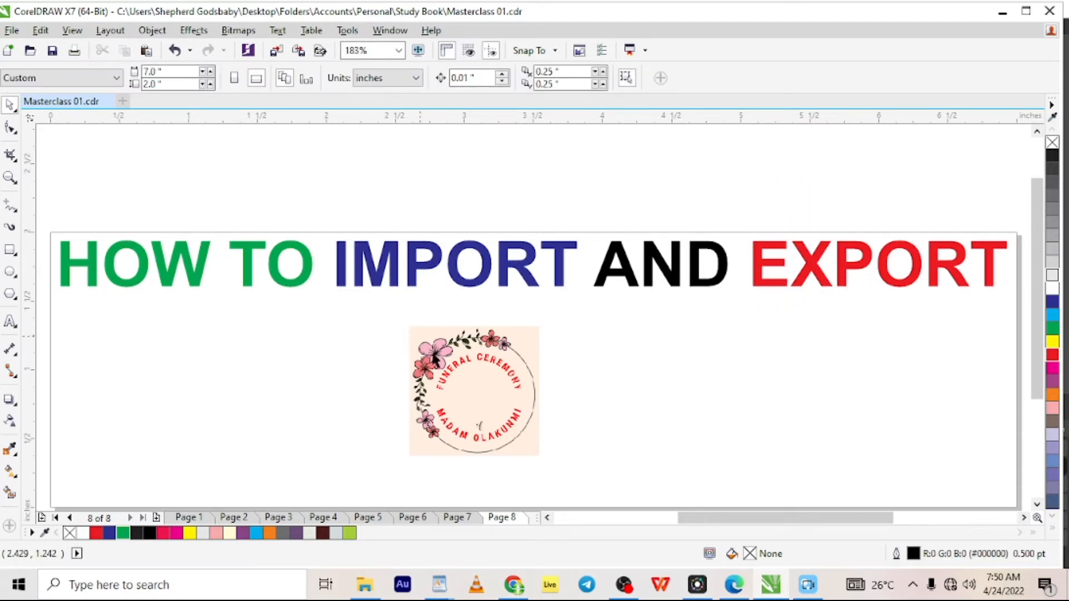
Select the funeral ceremony image together with the headline text and group them.
left_click(473, 376)
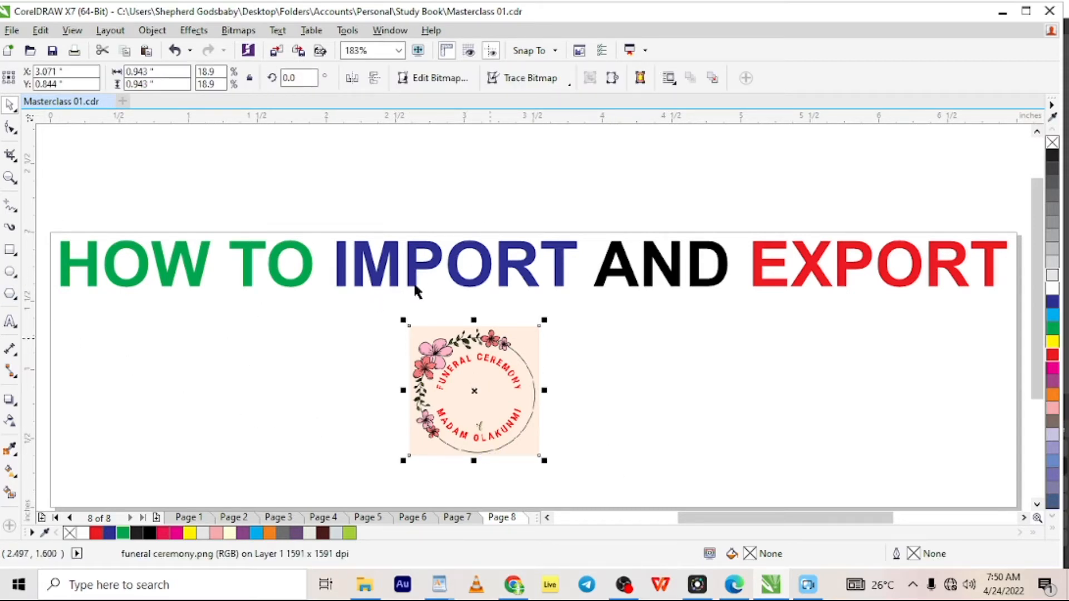
left_click(394, 257)
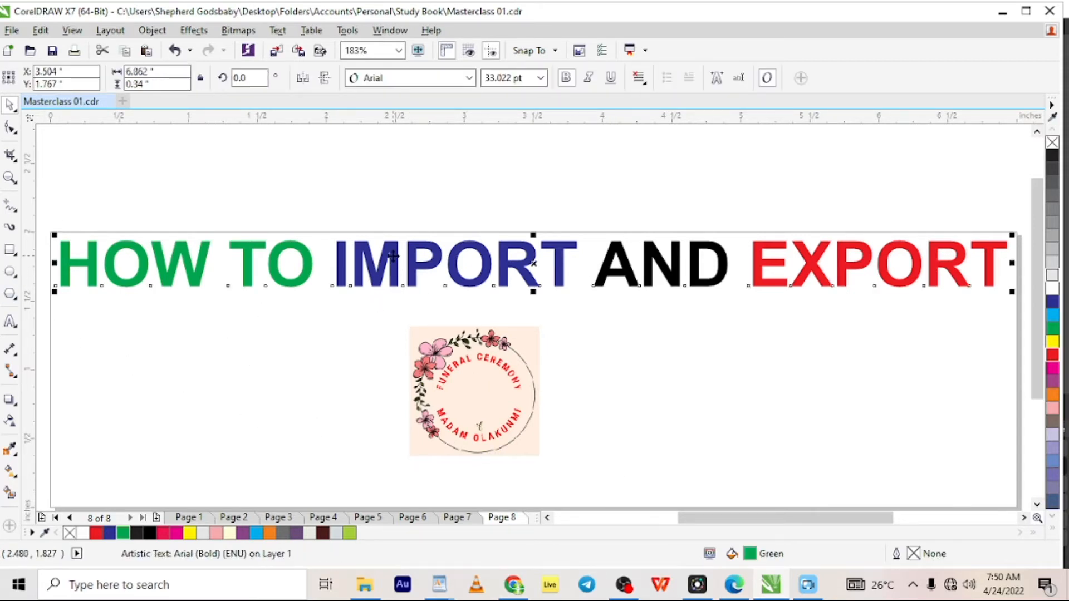
left_click(343, 220)
left_click(446, 384)
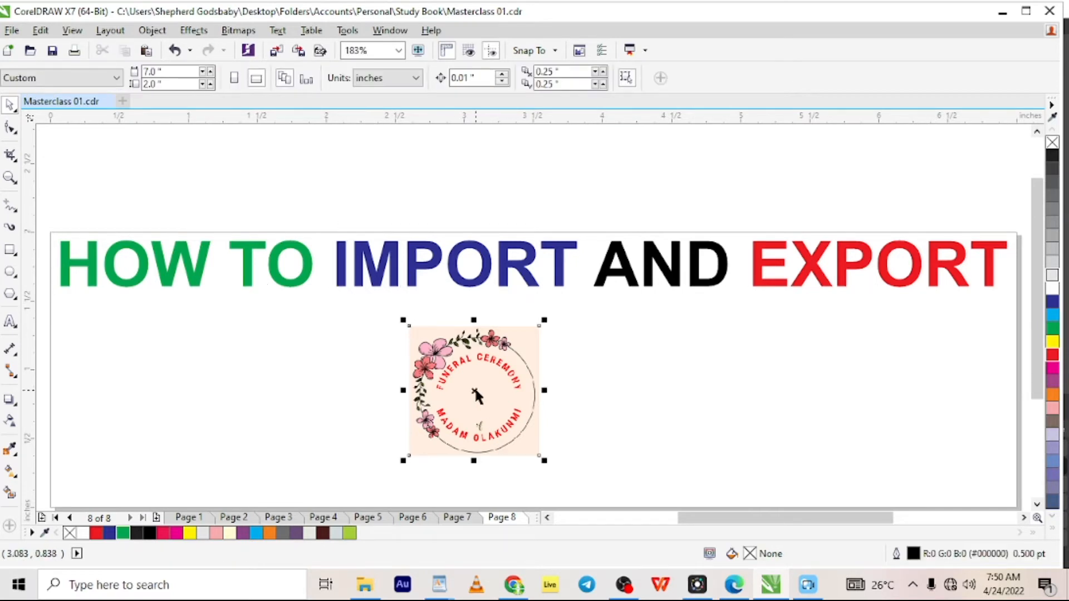
left_click(418, 269, "shift")
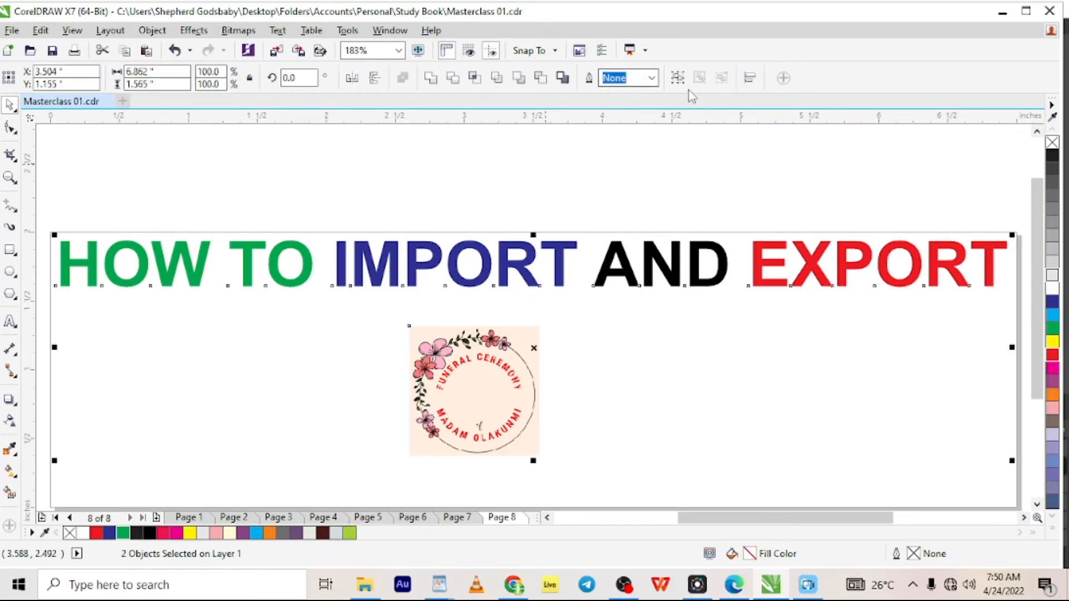
key("ctrl+g")
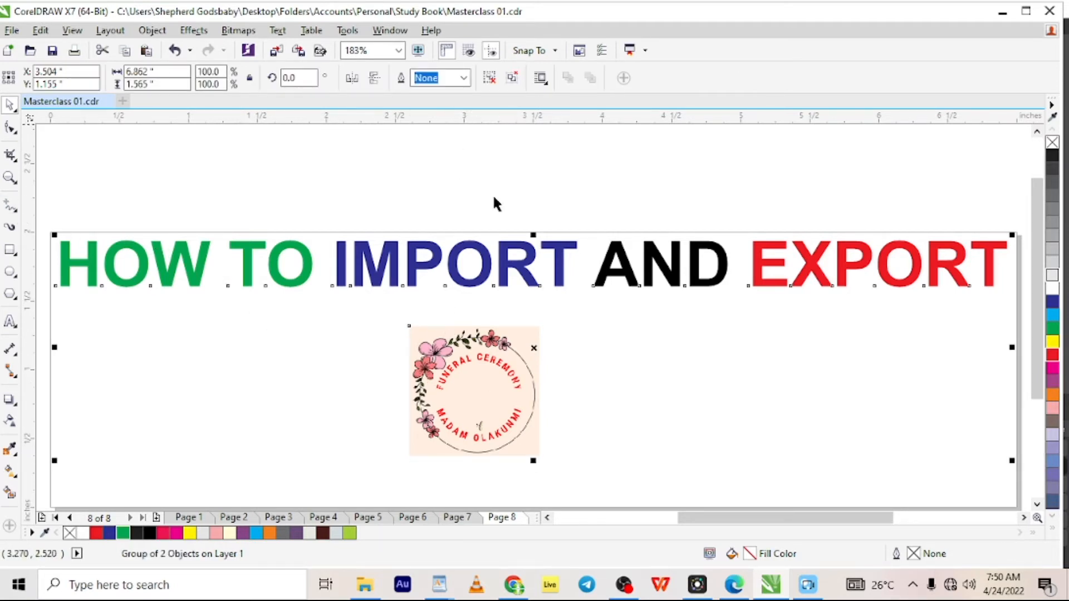
Ungroup the headline and the image and group them again.
left_click(497, 80)
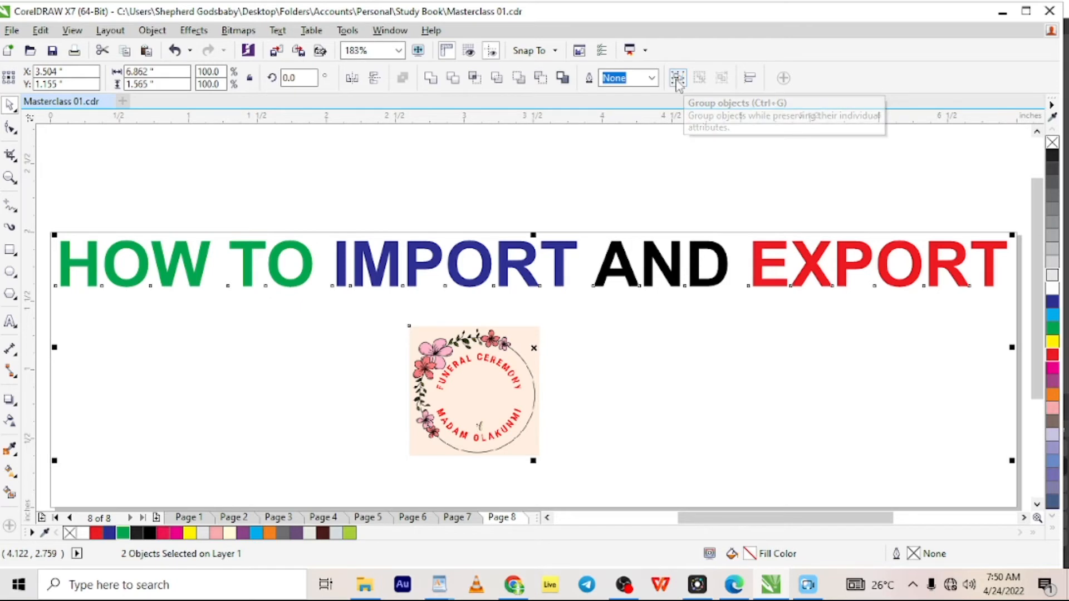
left_click(678, 79)
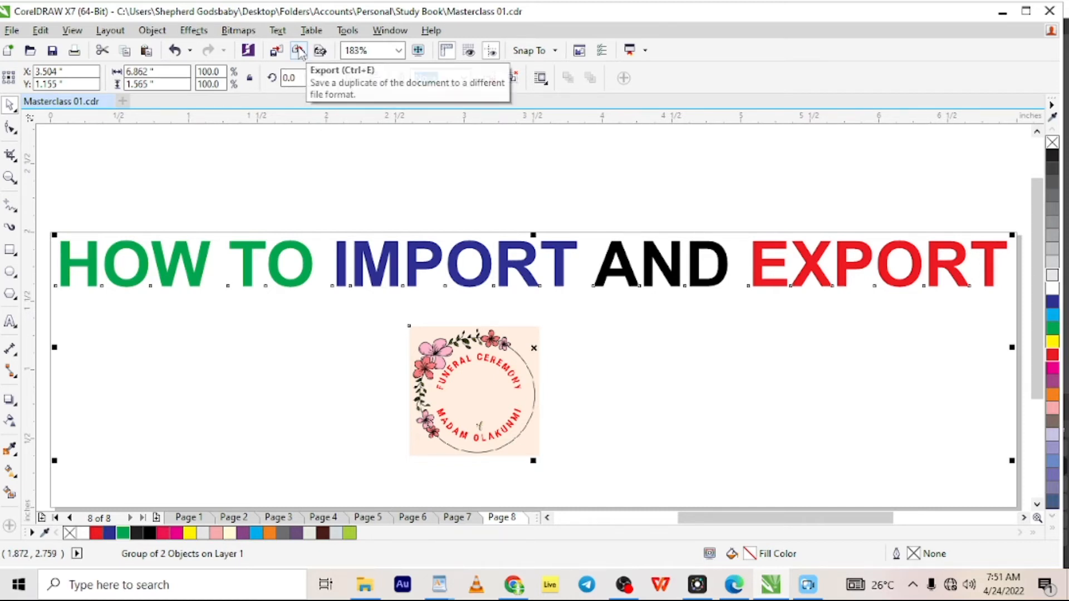
Export the grouped headline and image to the Desktop as a PNG file named export.
left_click(299, 51)
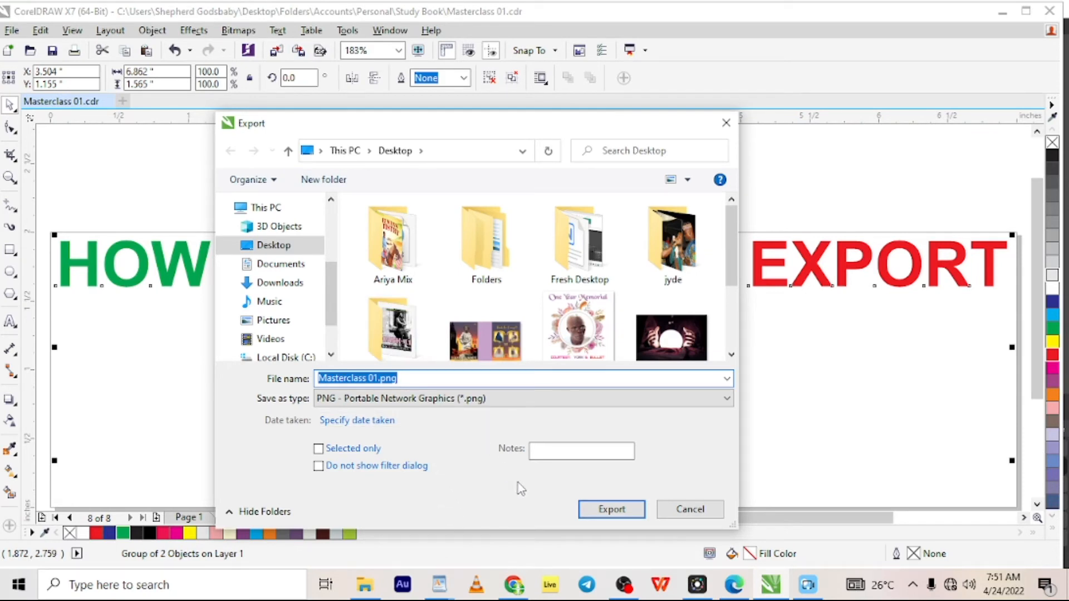
left_click(271, 269)
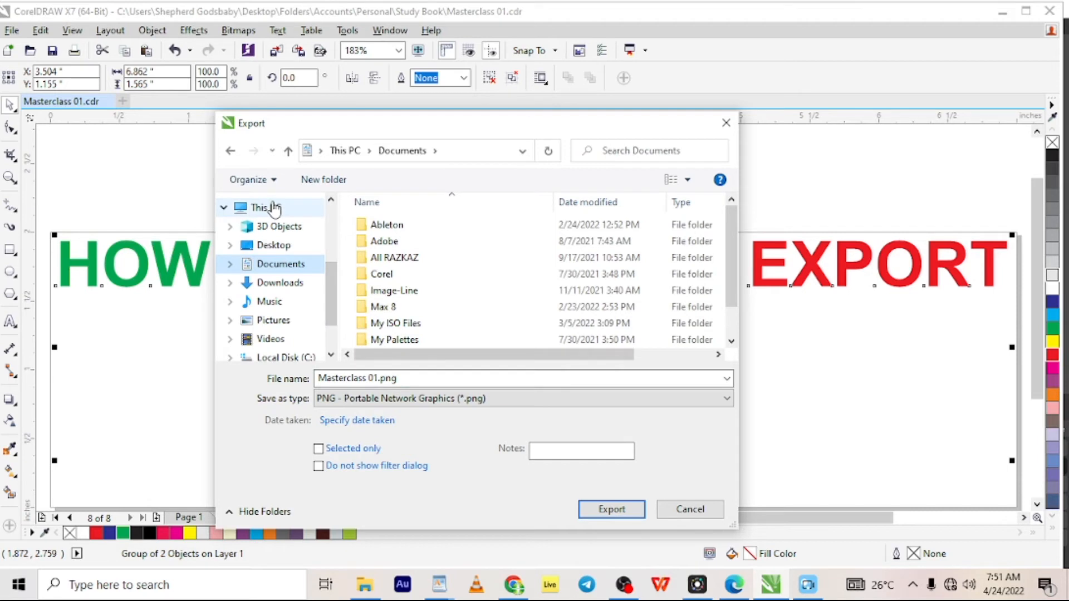
left_click(273, 245)
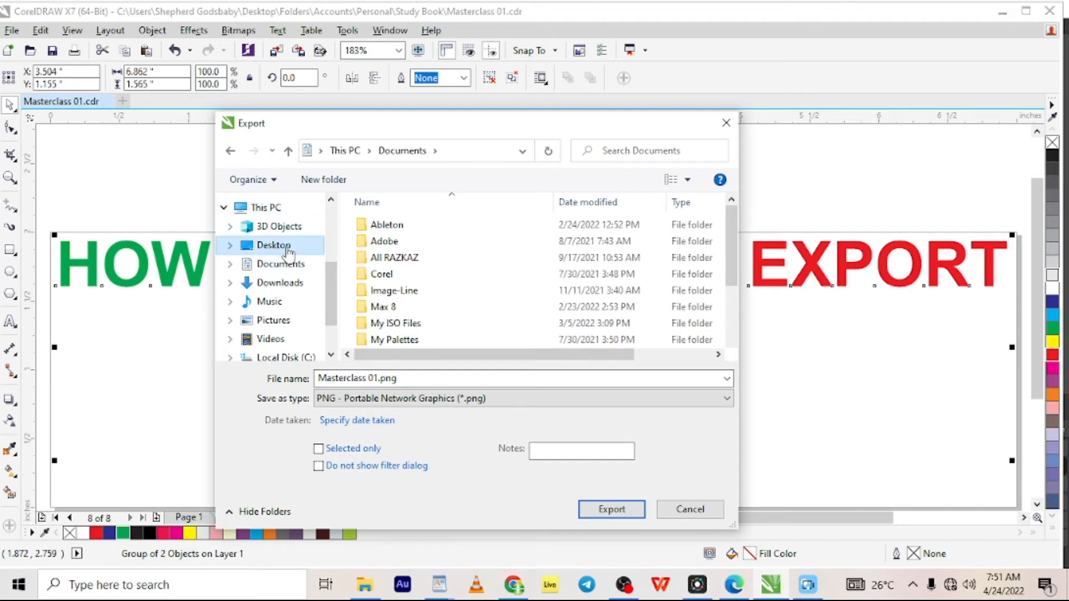
left_click(405, 378)
type("export")
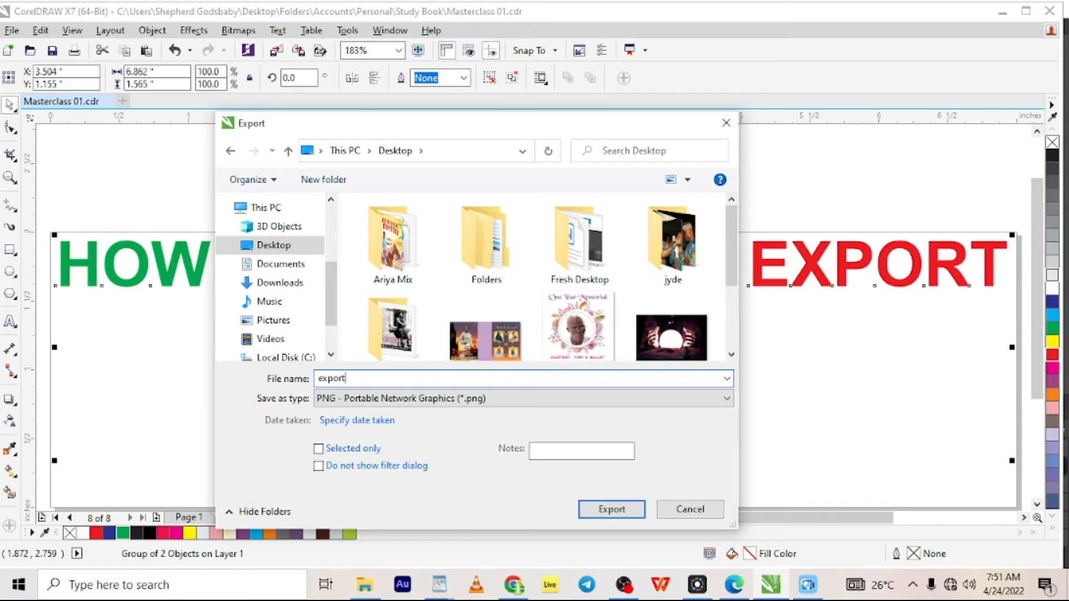
left_click(609, 510)
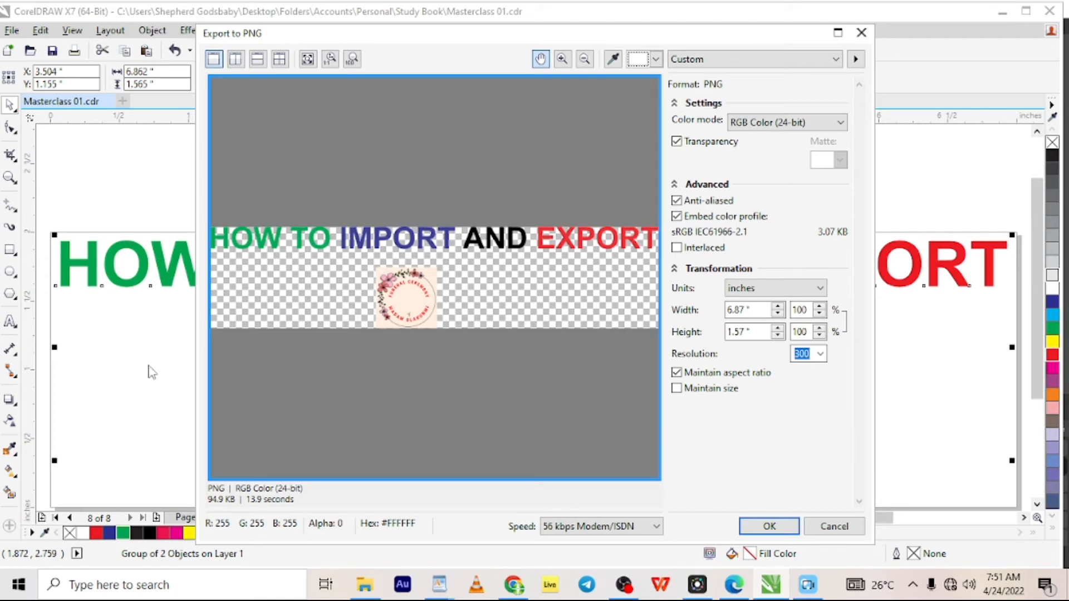
left_click(676, 142)
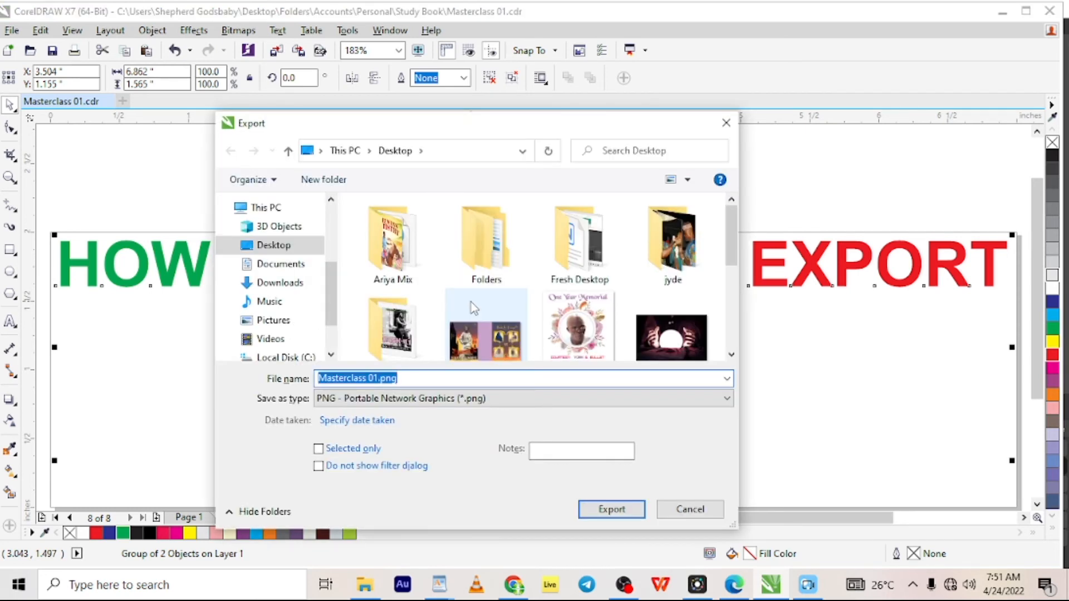
Export the grouped design again to the Desktop as a PNG named exp, keeping the default export settings.
type("exp")
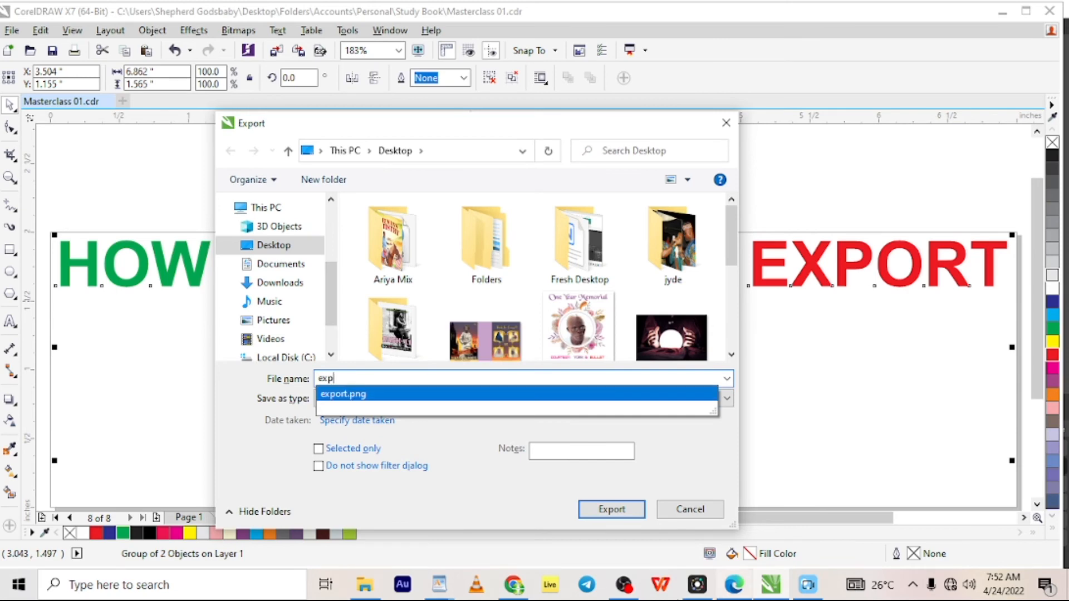
left_click(604, 510)
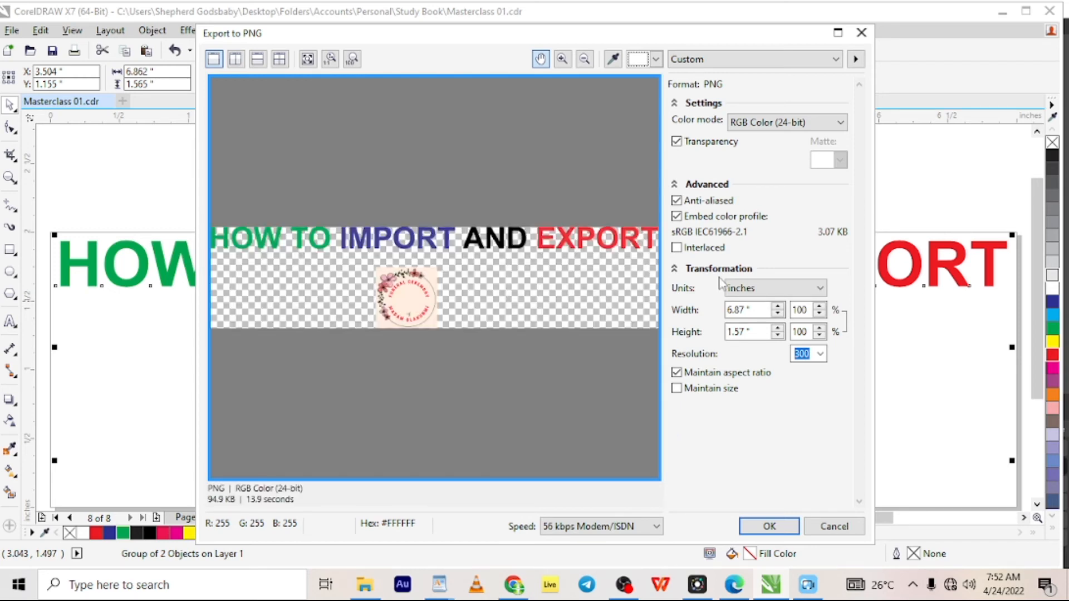
left_click(768, 524)
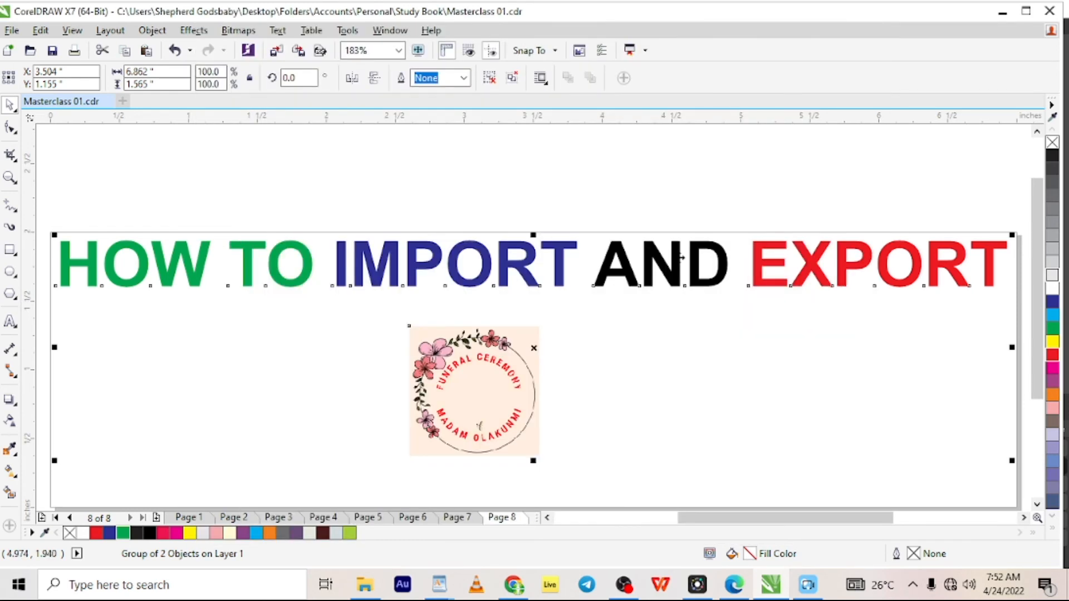
Switch to File Explorer, go to the Desktop folder and open exp.png to check the exported image.
mouse_move(368, 588)
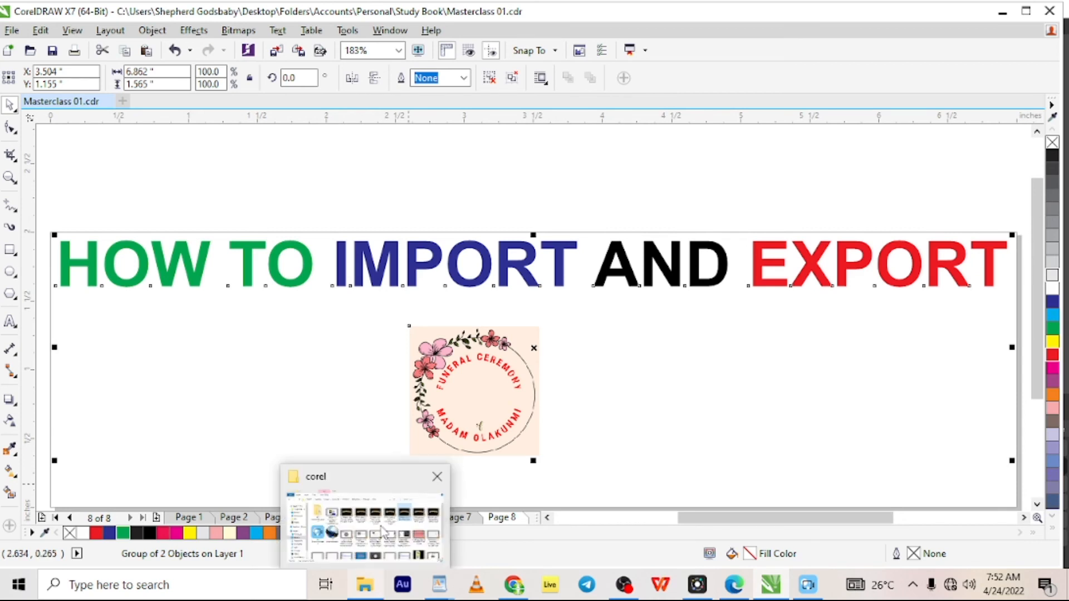
right_click(369, 589)
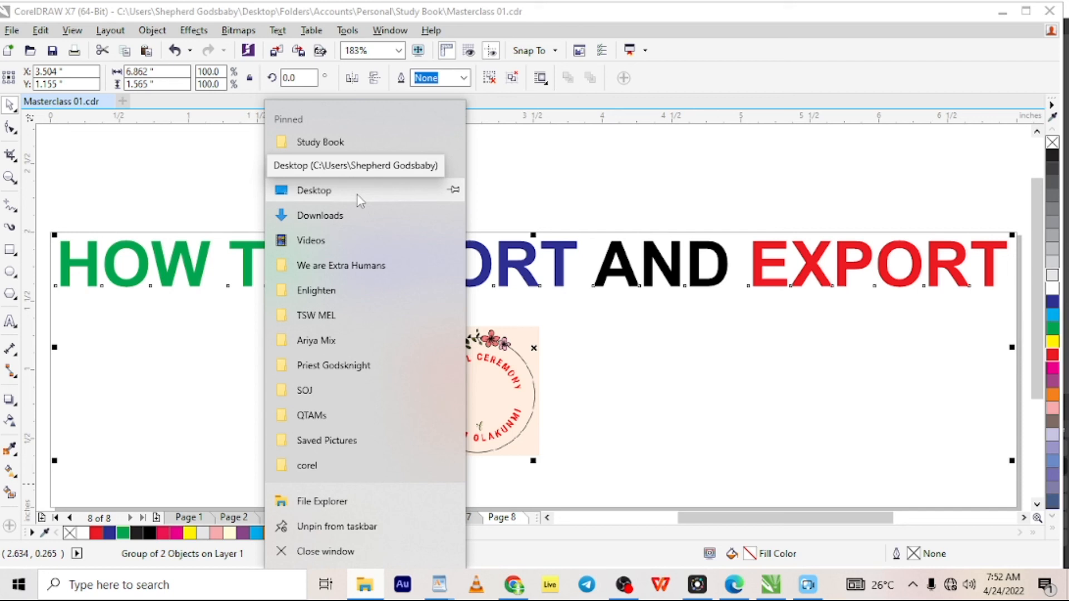
left_click(314, 190)
left_click(963, 345)
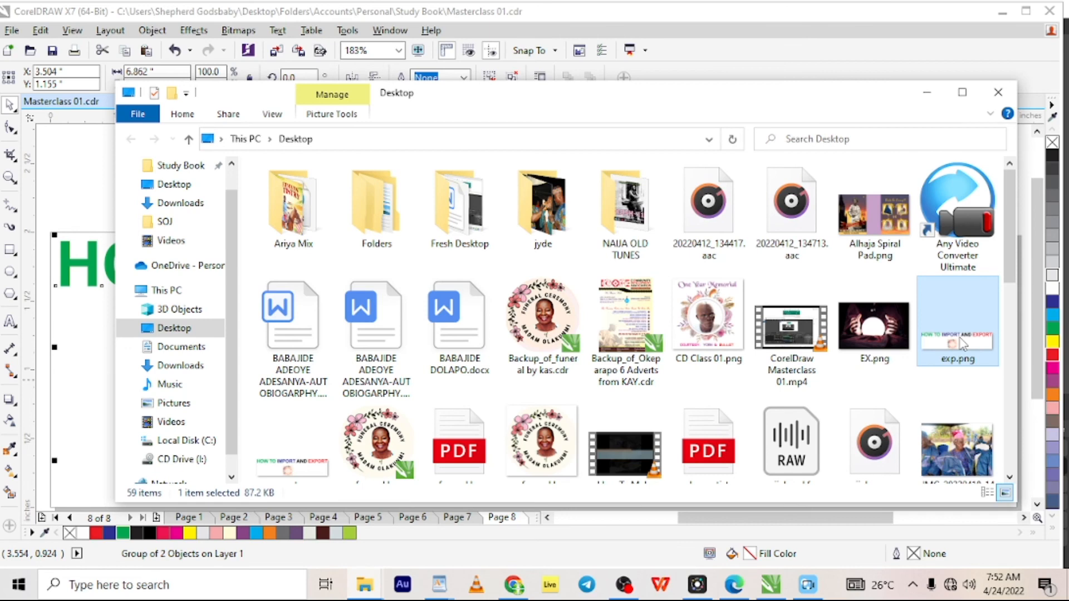
double_click(962, 345)
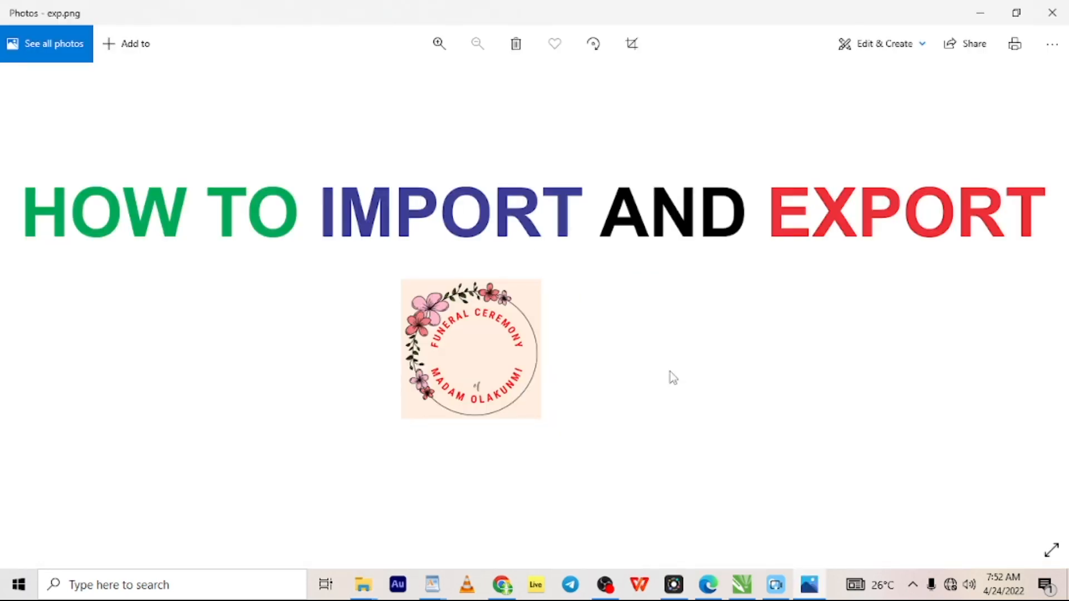